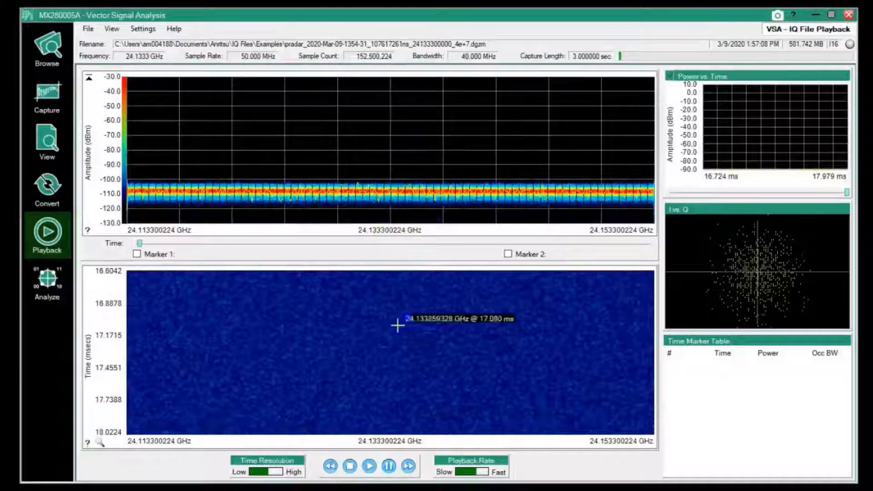
Stop the running IQ file playback and restart it from the beginning of the capture
click(396, 147)
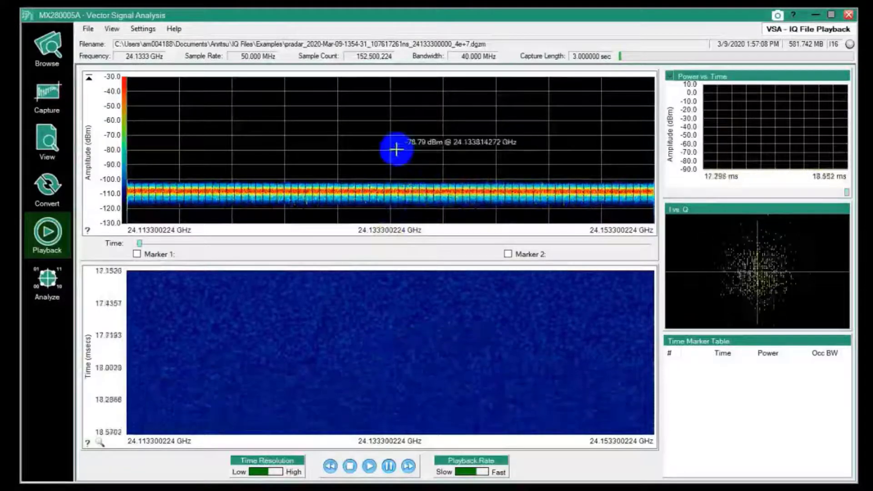
click(366, 218)
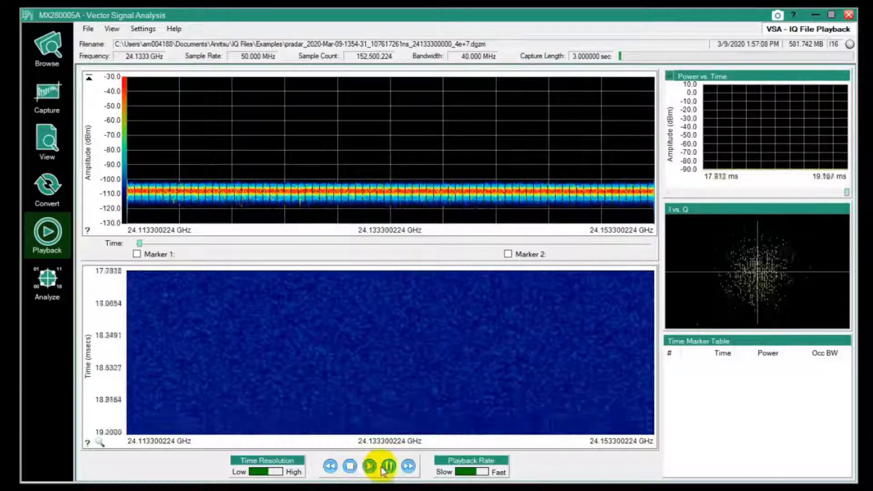
click(350, 465)
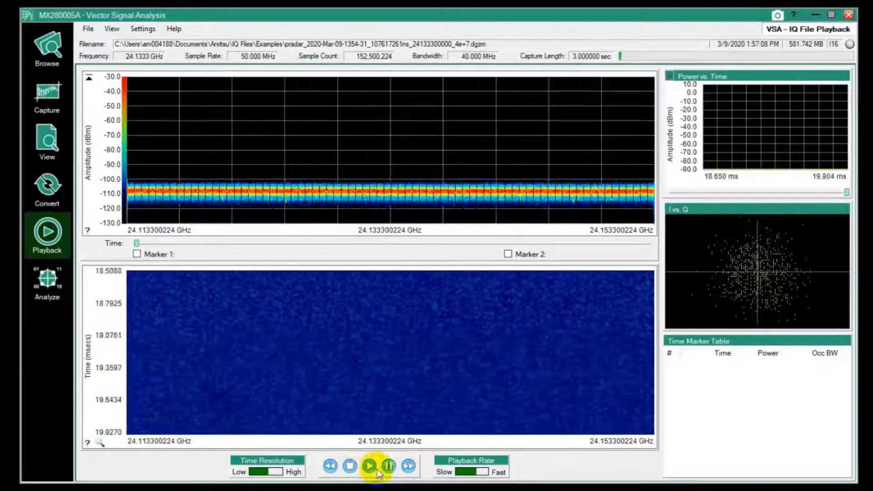
click(370, 467)
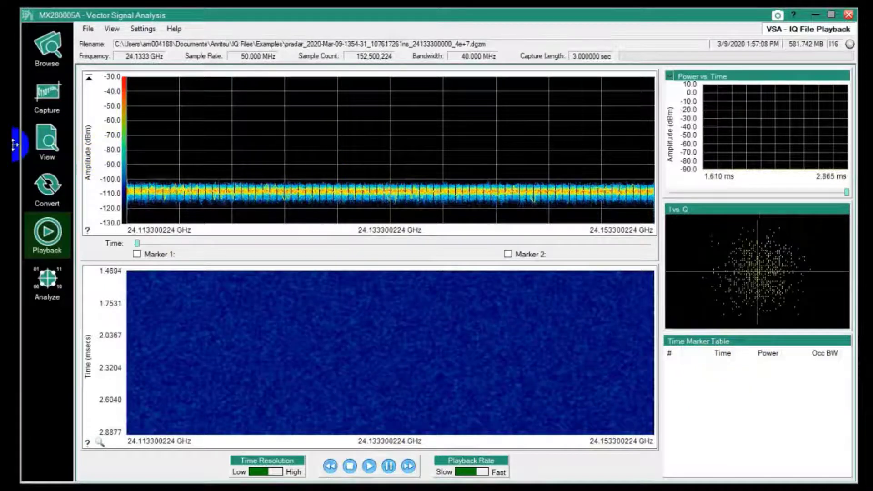
click(36, 149)
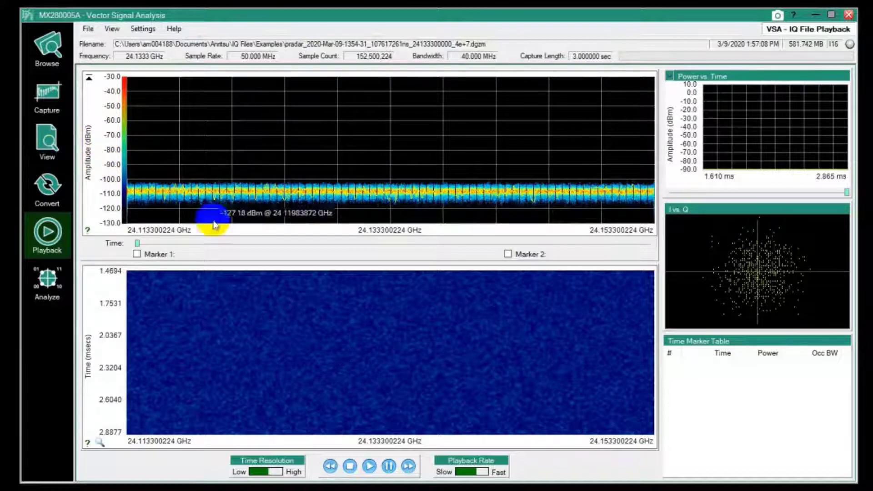
Import the points of interest into the Time Marker Table and start playback at marker 4 (792.035 ms)
right_click(718, 414)
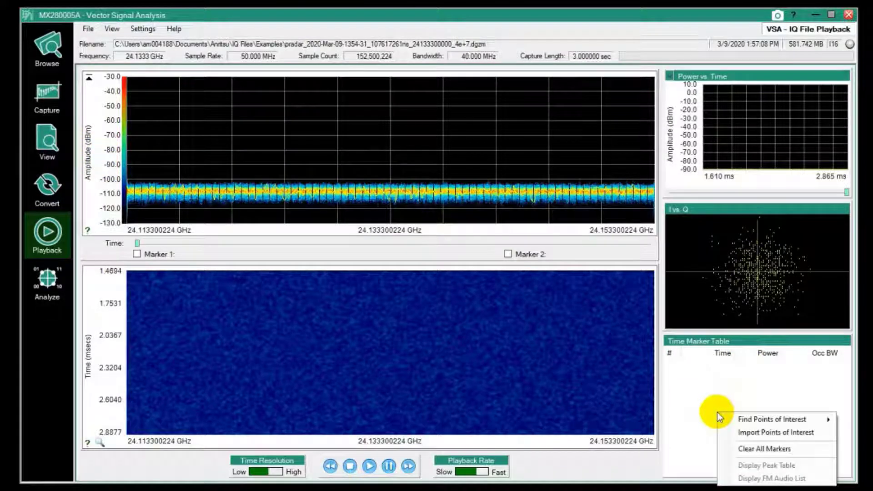
click(755, 432)
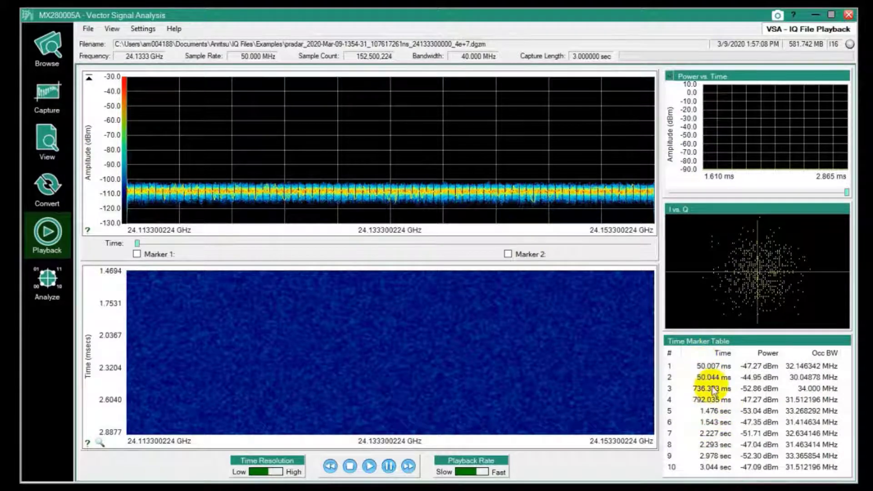
click(701, 401)
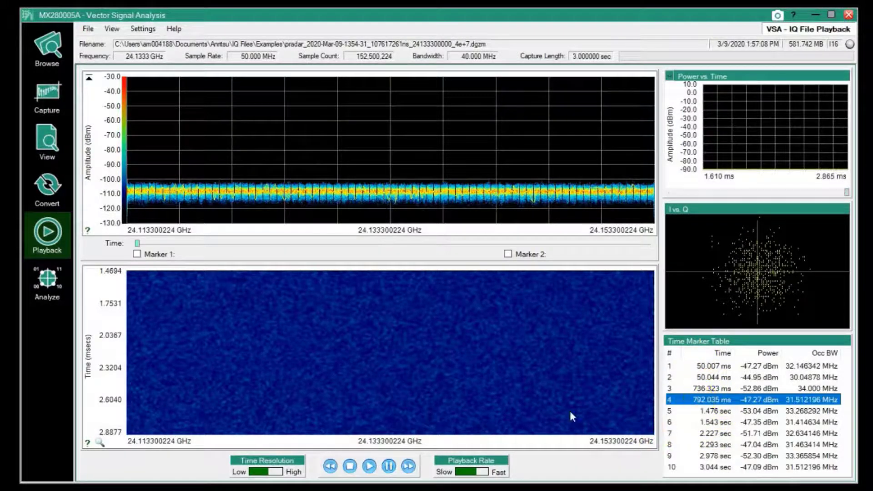
click(370, 466)
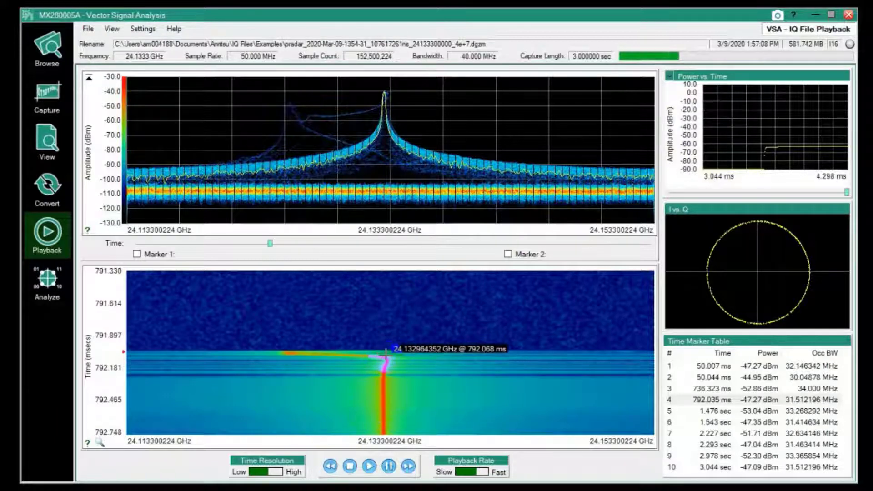
Raise the time resolution toward High and replay the signal at time markers 4 and 5
click(278, 473)
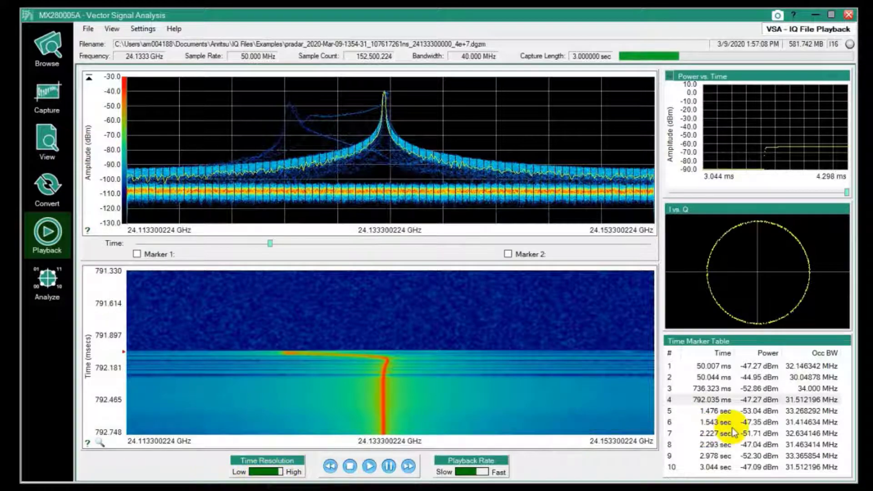
double_click(711, 402)
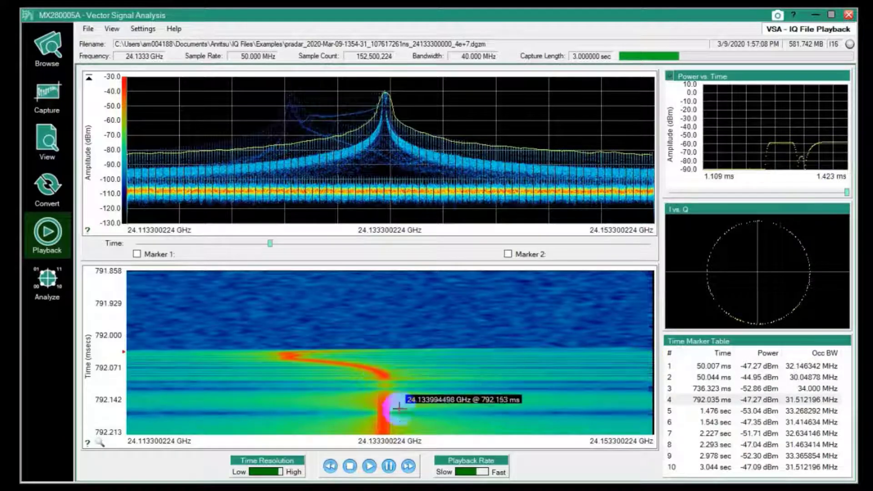
click(707, 412)
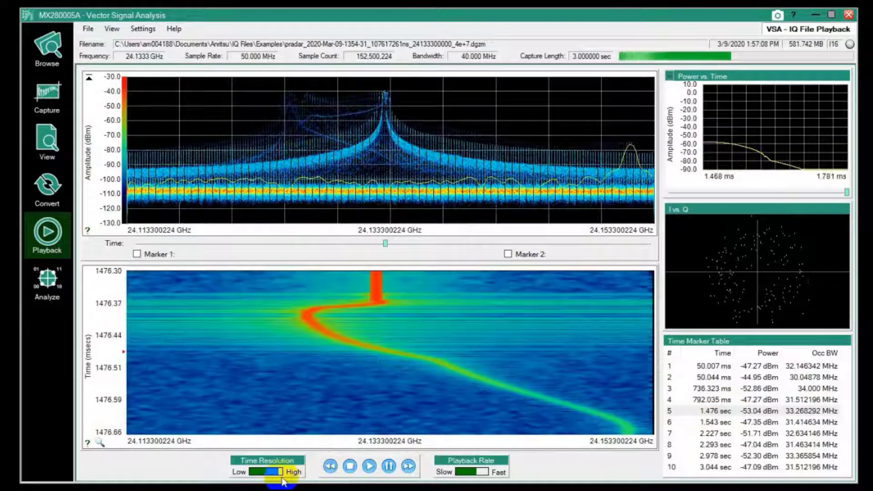
Lower the time resolution to mid-range and replay the signal at time markers 5, 7 and 8
click(715, 410)
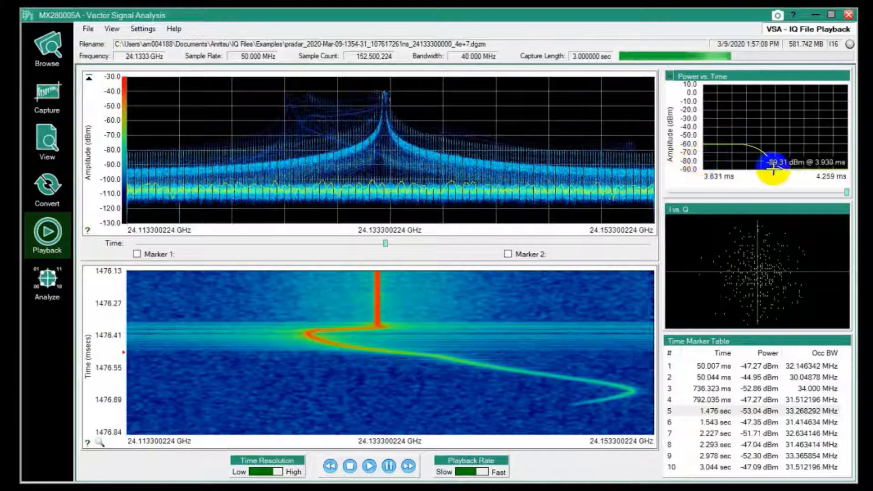
click(715, 434)
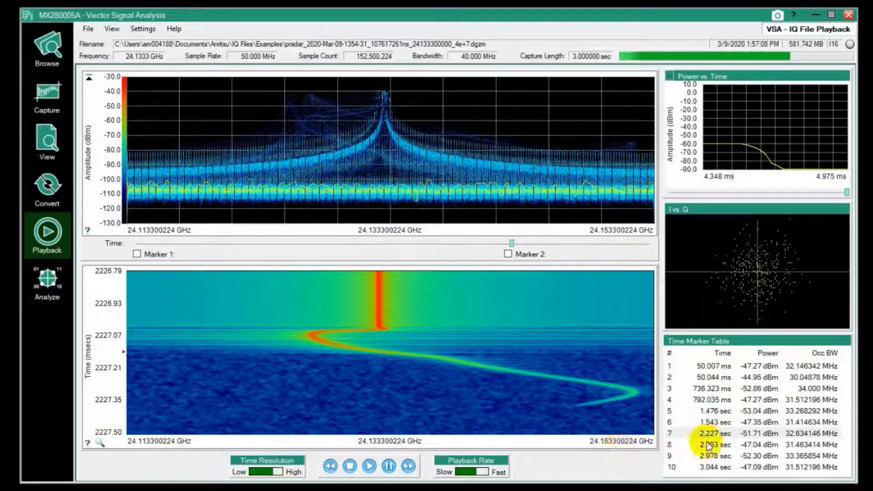
click(674, 444)
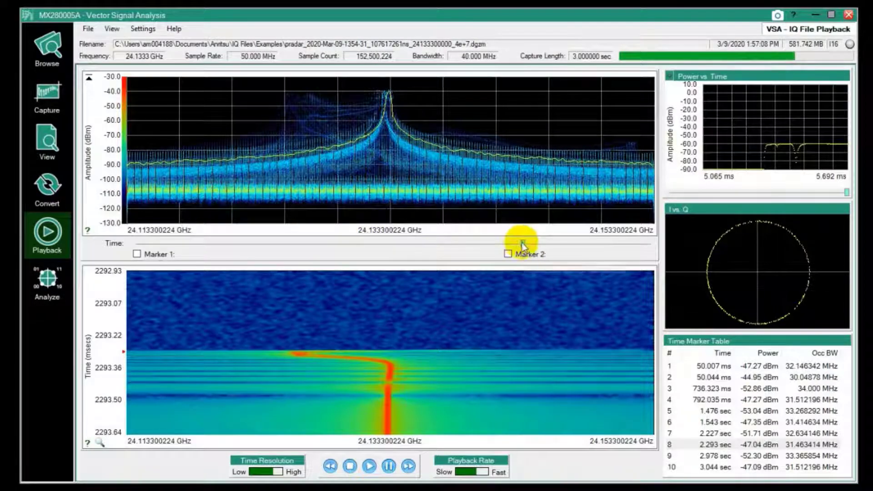
Scrub the playback position back to the early part of the capture and forward to about 2.8 seconds
drag(522, 243, 287, 246)
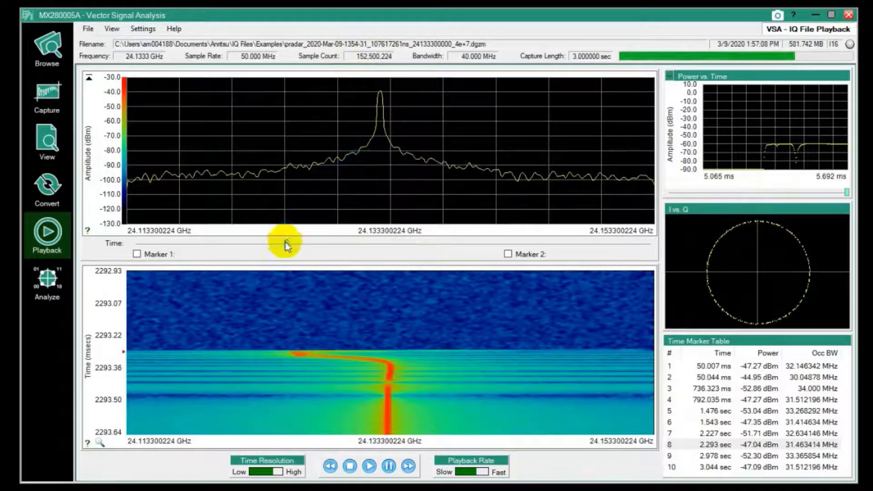
mouse_move(288, 246)
mouse_down()
mouse_move(473, 230)
mouse_move(610, 242)
mouse_up()
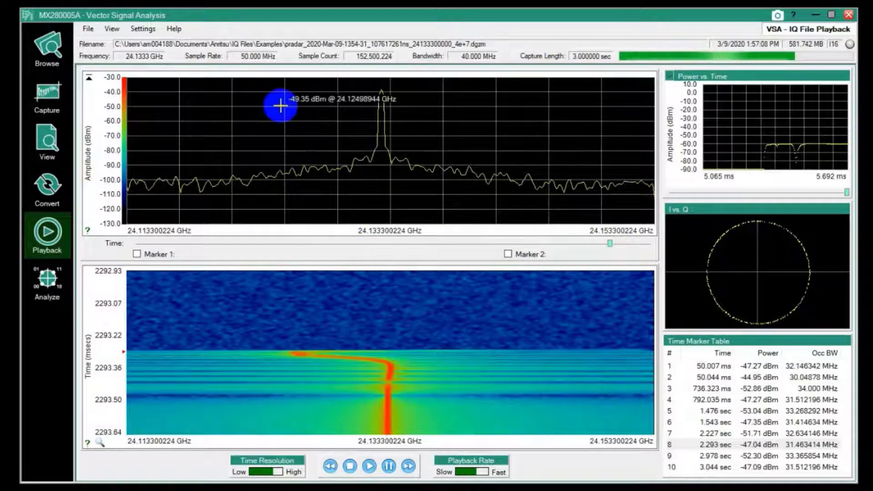
Show the spectrum display settings, clear the accumulated persistence trace, and replay the signal at time marker 3
click(89, 78)
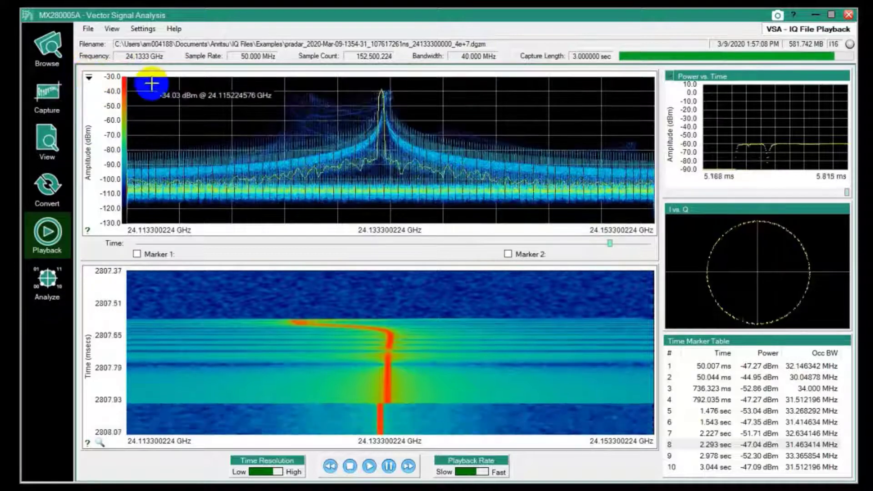
click(89, 77)
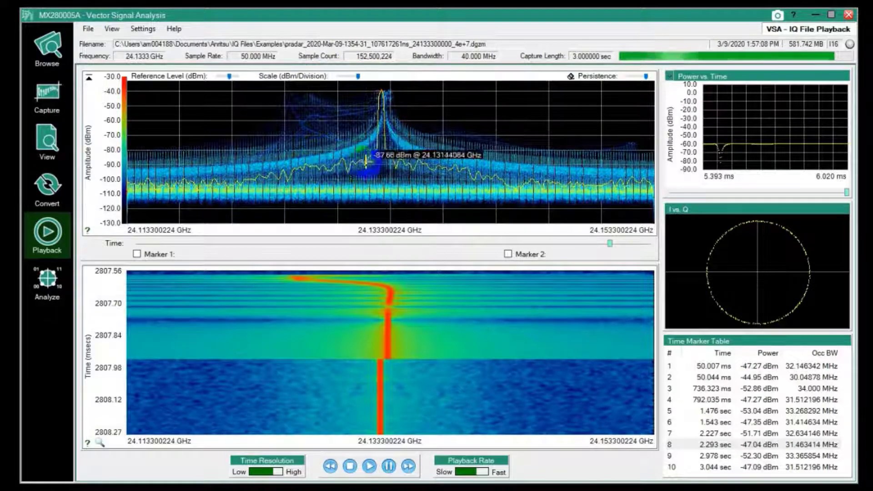
click(571, 76)
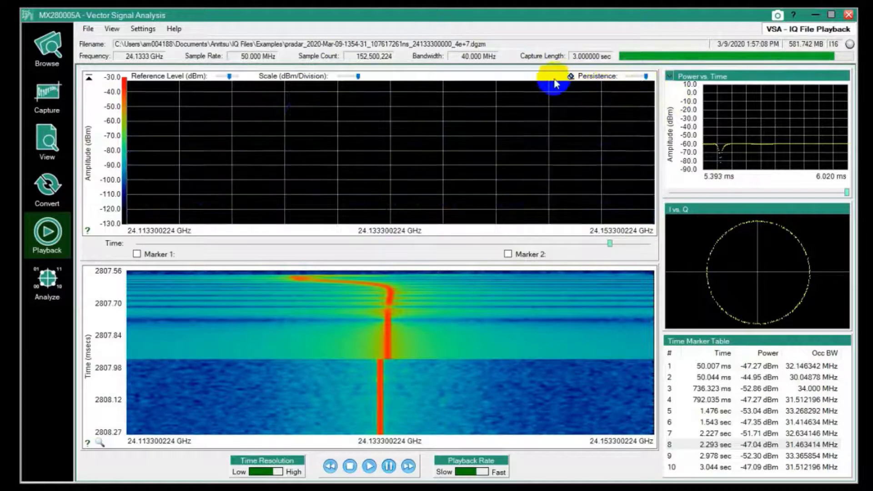
click(708, 388)
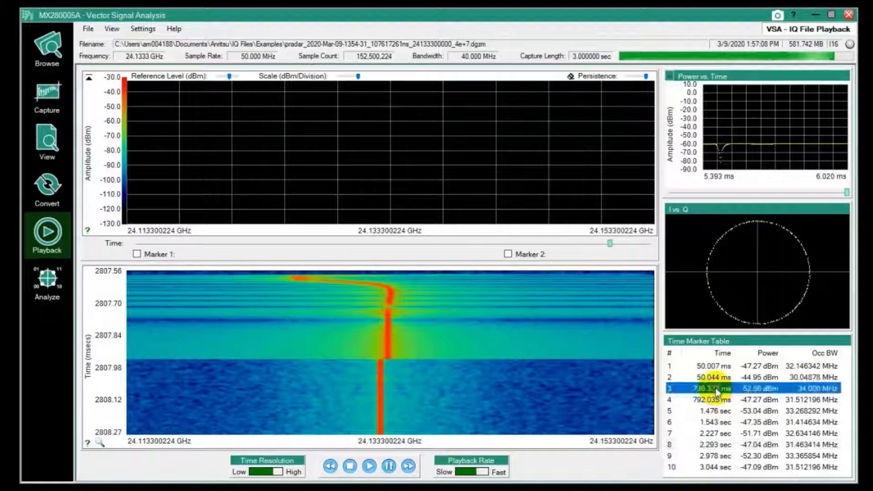
click(434, 224)
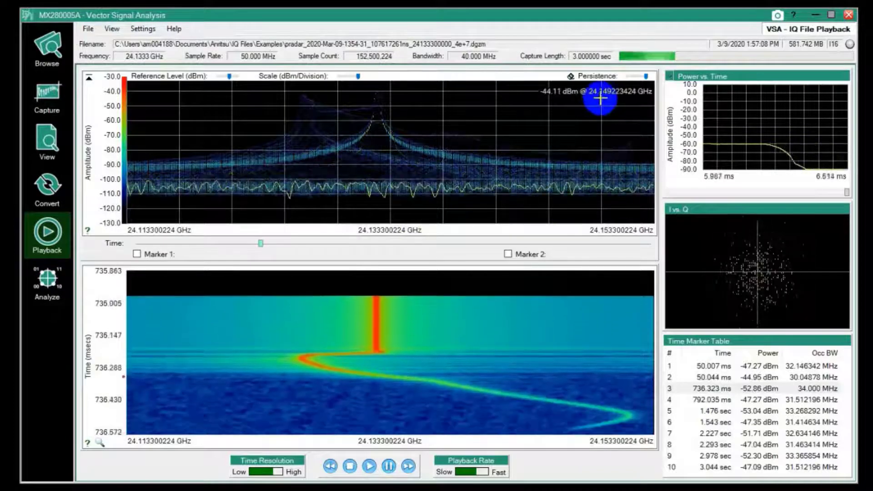
Replay time marker 3 with the spectrum persistence reduced, and return the persistence to its maximum
click(630, 77)
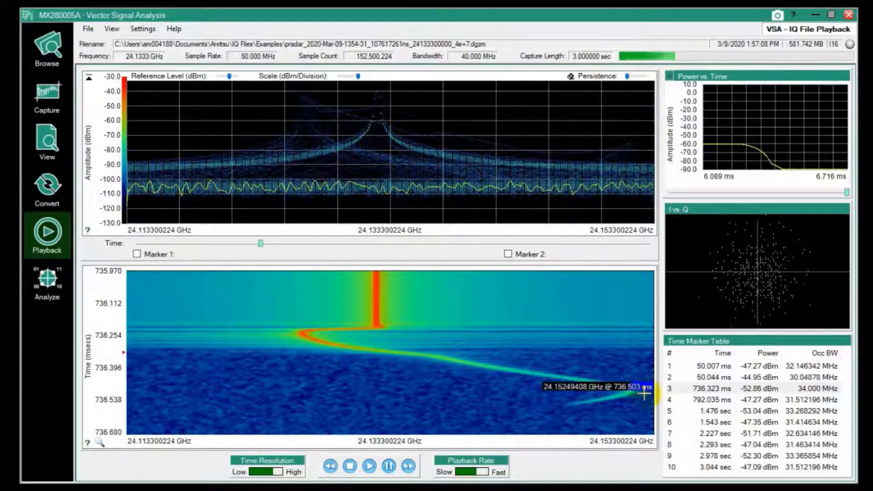
click(702, 389)
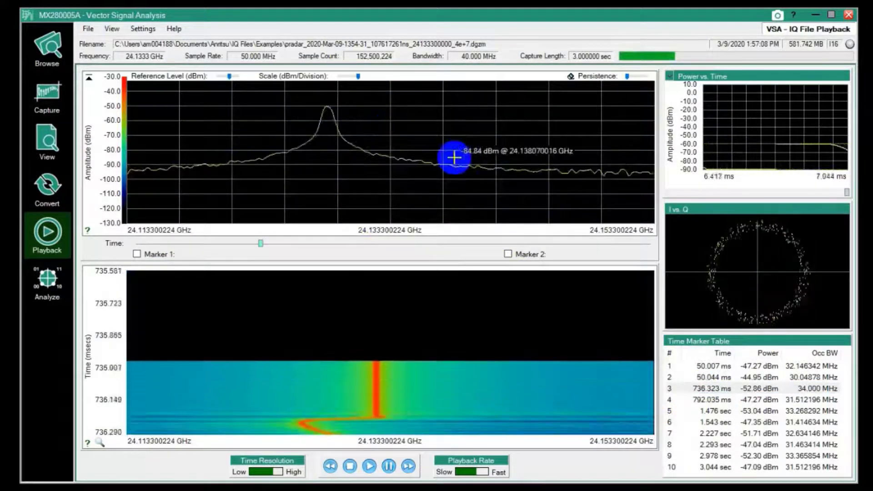
drag(628, 78, 639, 80)
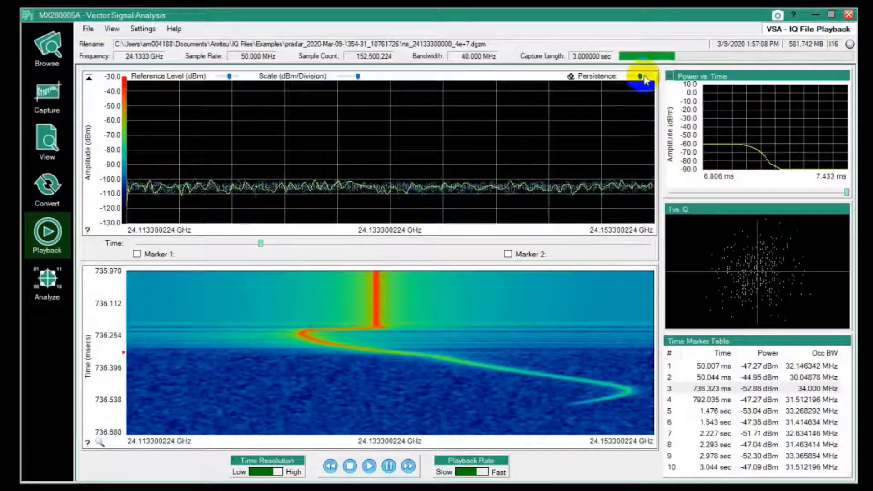
drag(644, 83, 648, 81)
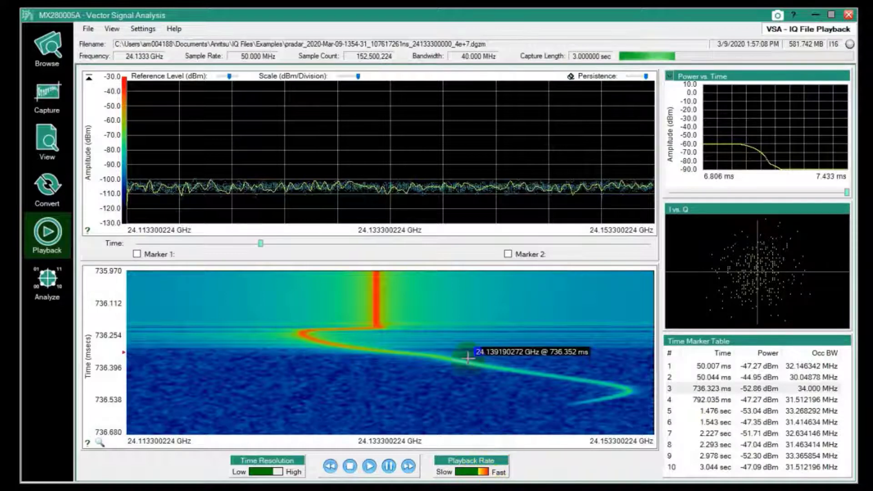
Set the playback rate to mid-range and replay the signal at time markers 5 and 6
click(479, 473)
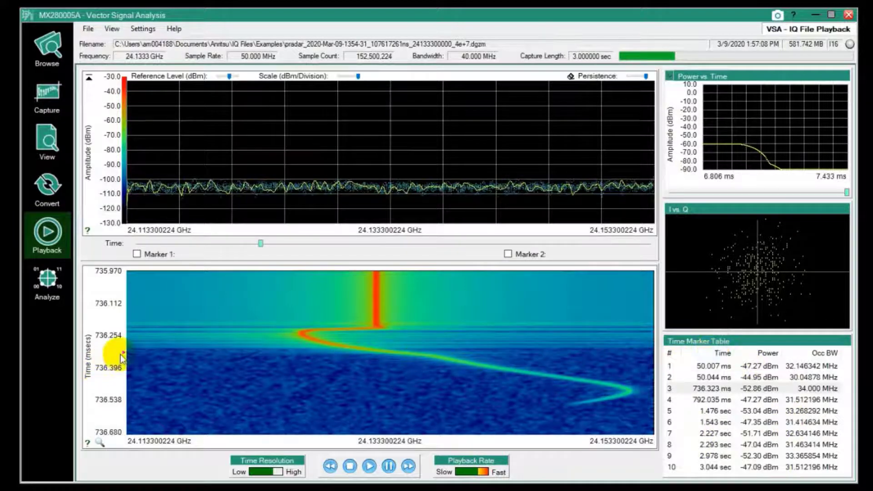
click(715, 411)
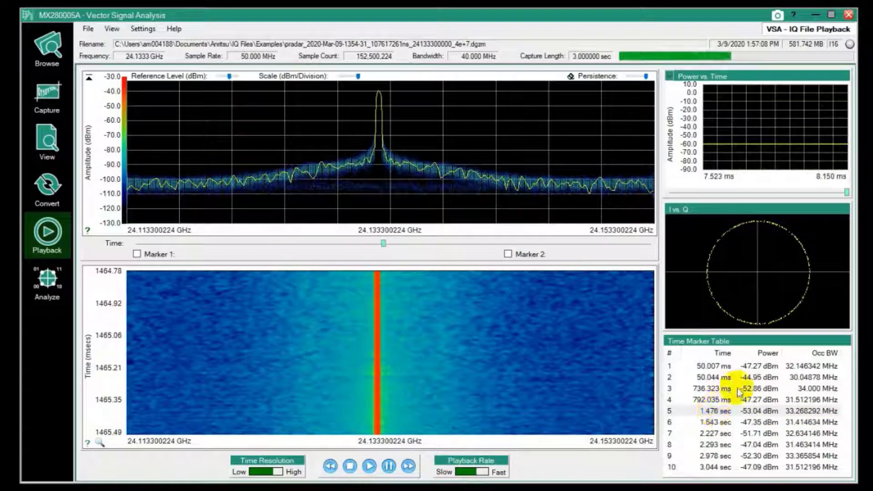
double_click(714, 423)
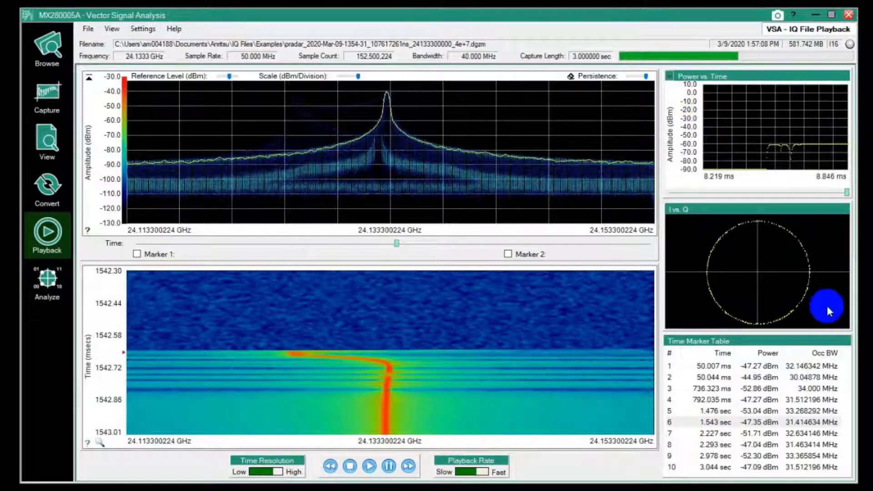
Enable frequency Marker 1 at 24.1212 GHz and Marker 2 at 24.1467 GHz, and start playback
drag(396, 243, 288, 240)
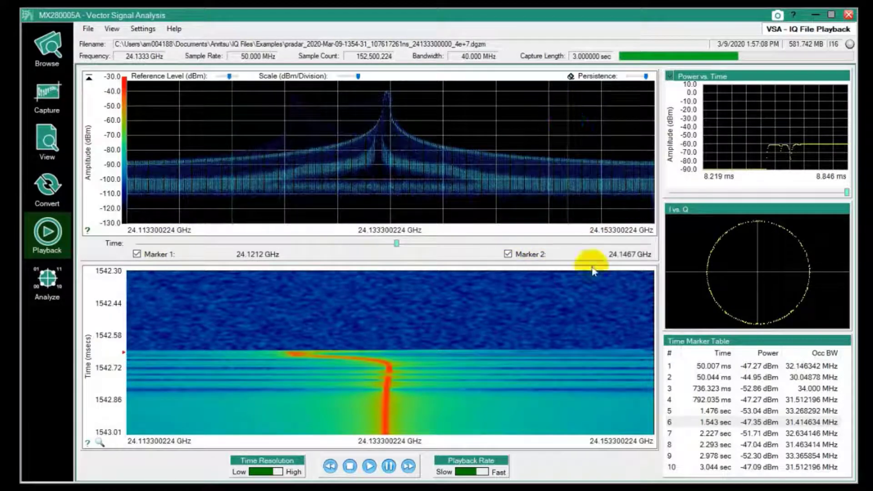
click(369, 469)
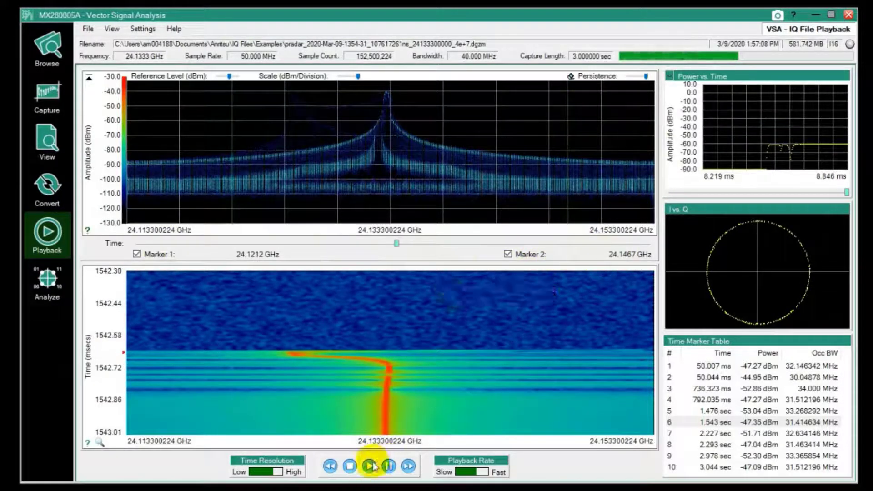